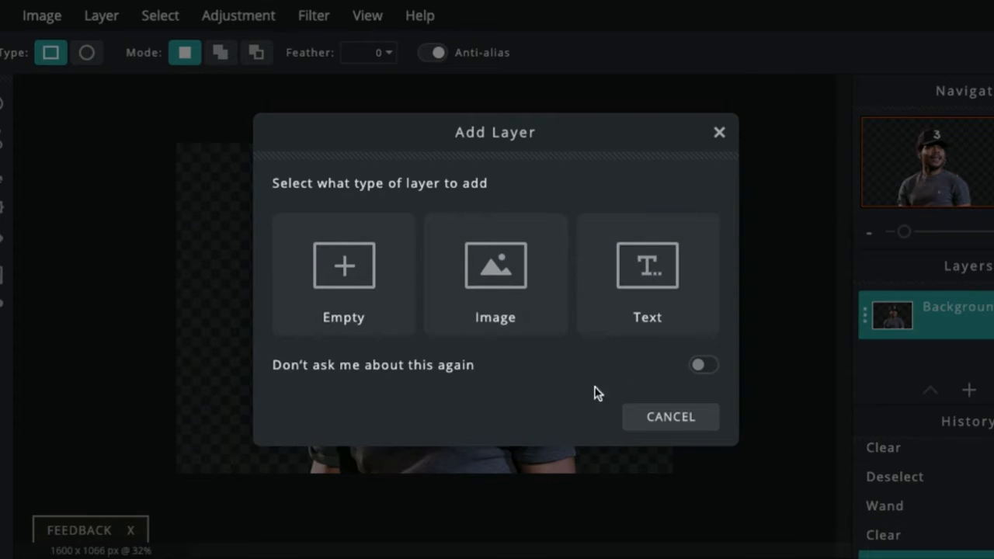
# Add an empty layer and rename the cutout's original Background layer as Chance
pyautogui.click(356, 302)
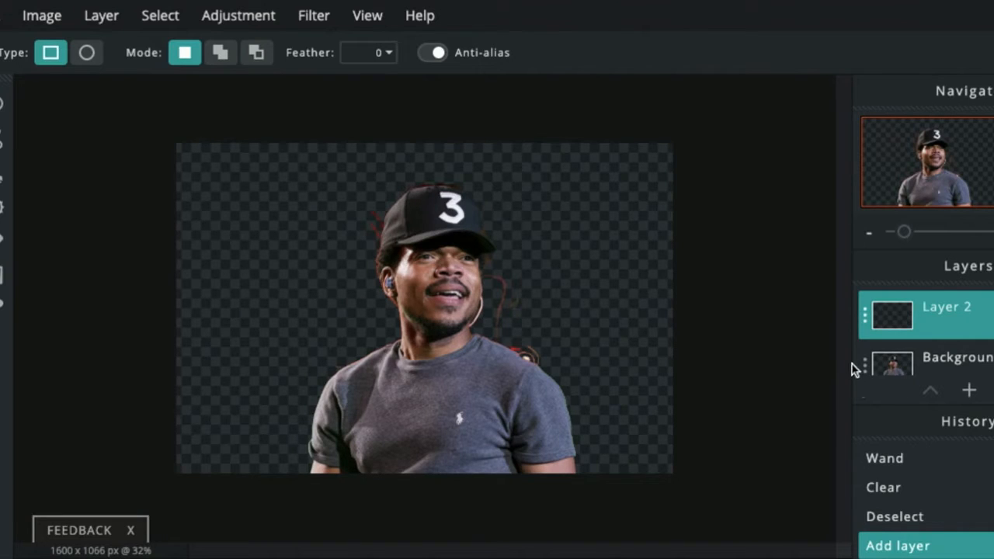
pyautogui.doubleClick(949, 357)
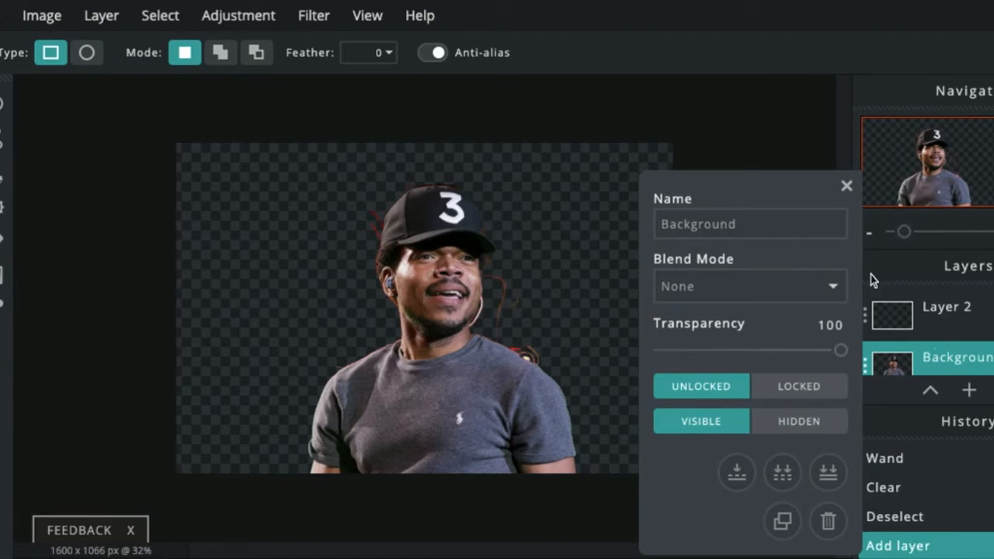
pyautogui.click(794, 227)
pyautogui.doubleClick(792, 226)
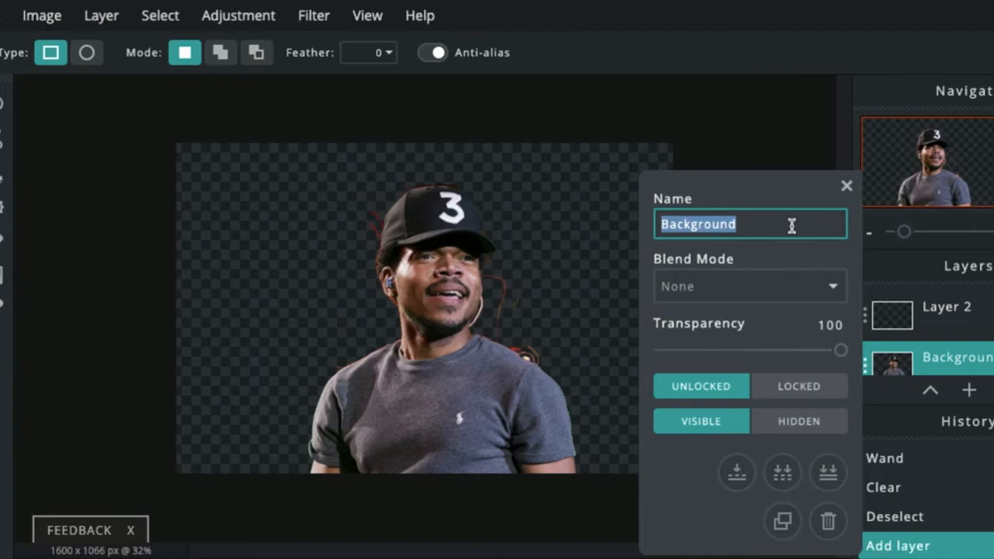
pyautogui.write('Chance')
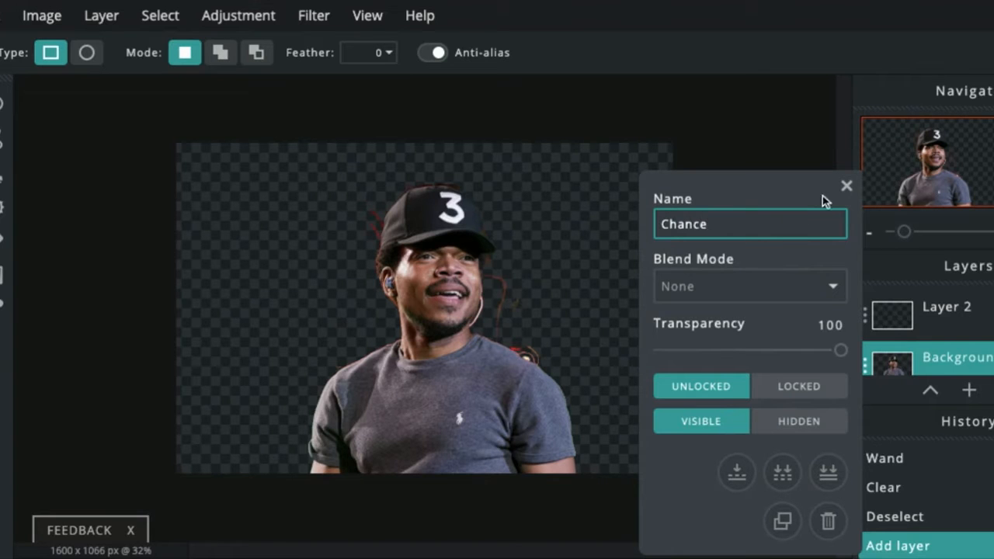
pyautogui.press('Return')
# Rename the new empty layer, Layer 2, as Background and dismiss its layer settings
pyautogui.click(975, 321)
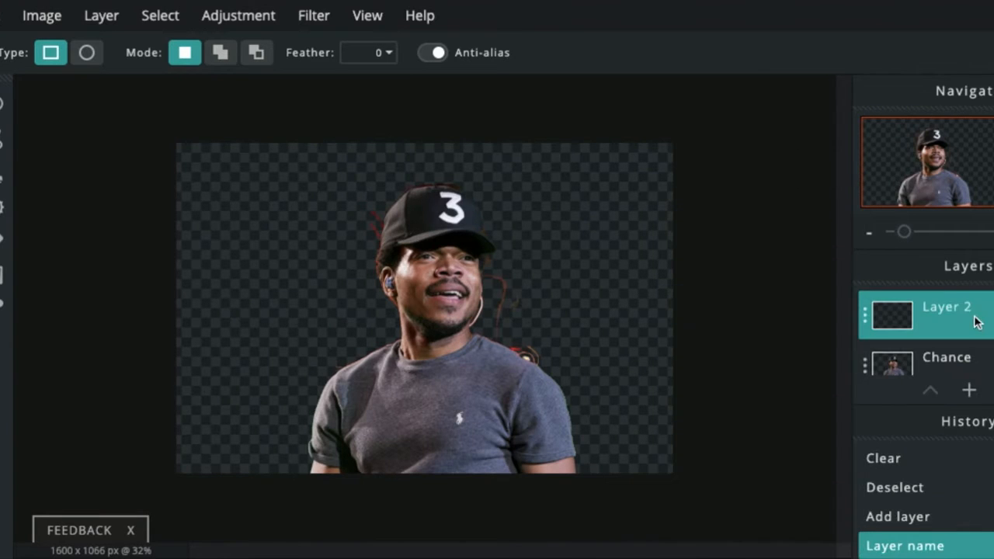
pyautogui.click(945, 306)
pyautogui.tripleClick(800, 227)
pyautogui.write('Ba')
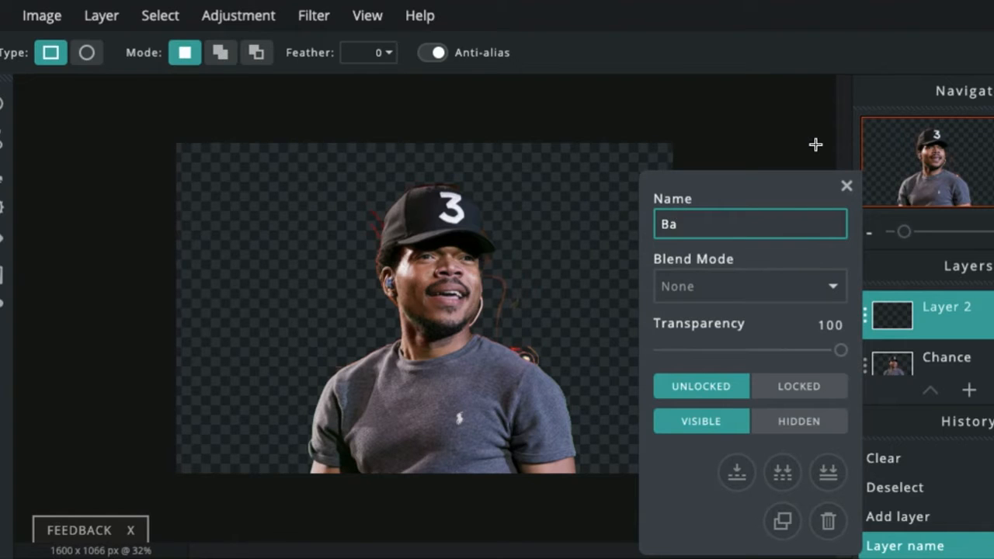
pyautogui.write('ckground')
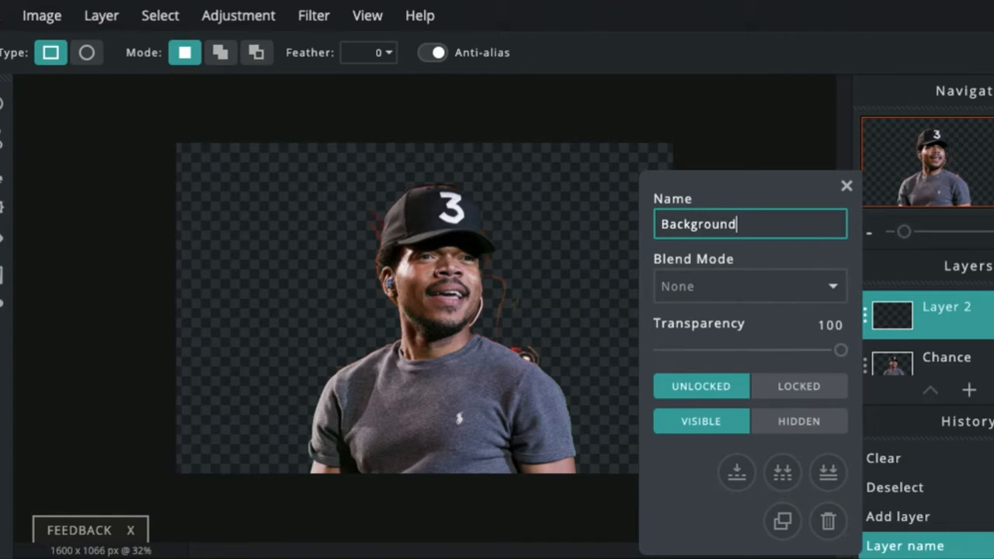
pyautogui.press('Return')
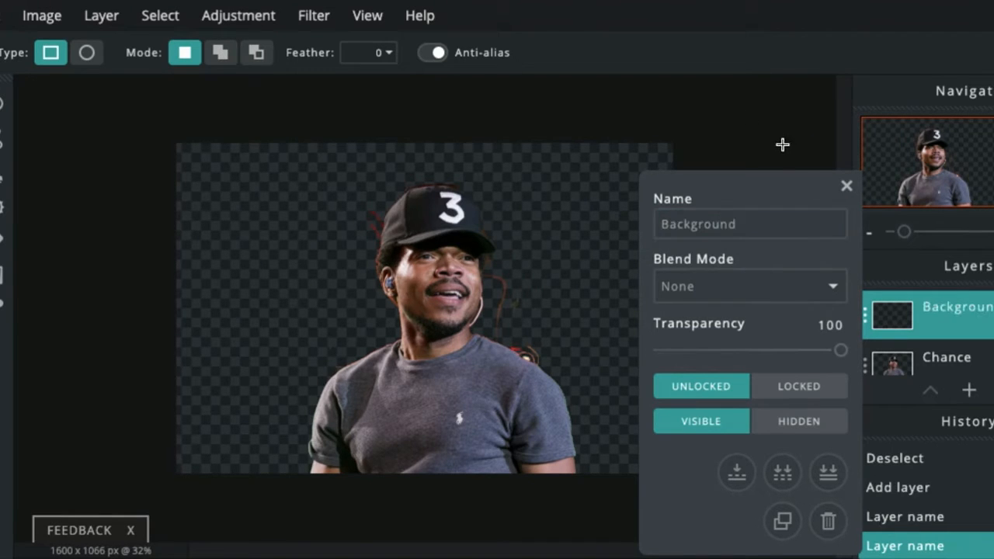
pyautogui.click(846, 187)
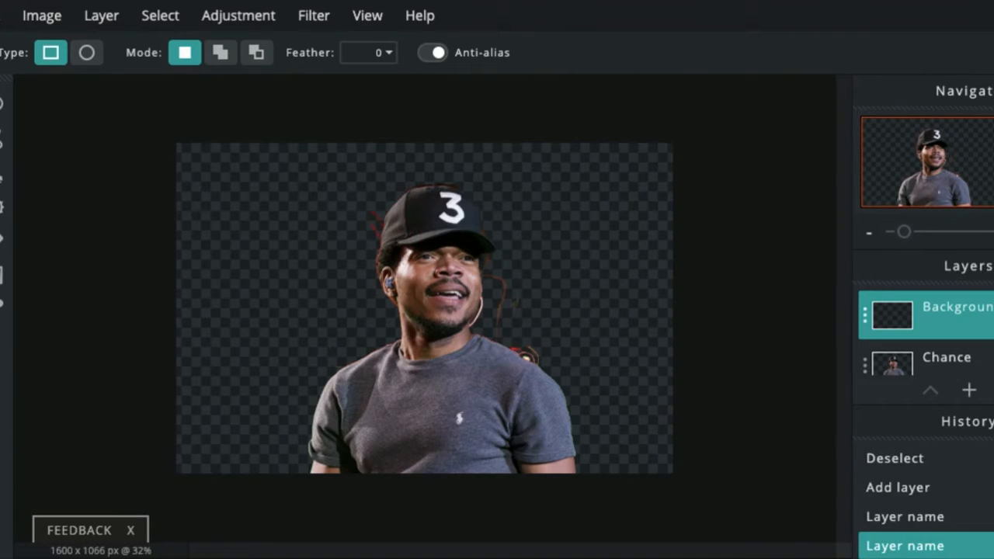
# Hide and show the Chance layer twice to check which content it holds
pyautogui.click(992, 358)
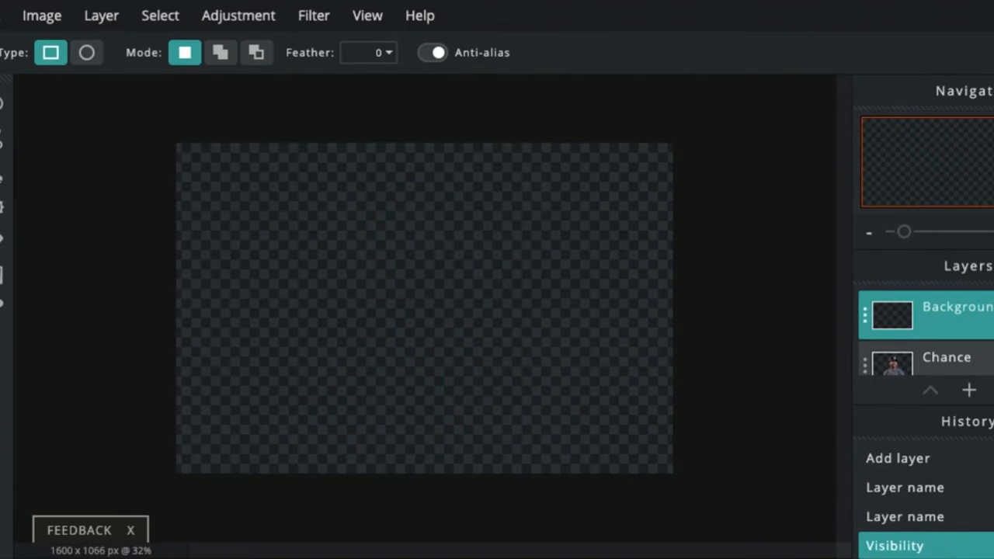
pyautogui.click(992, 359)
pyautogui.click(993, 359)
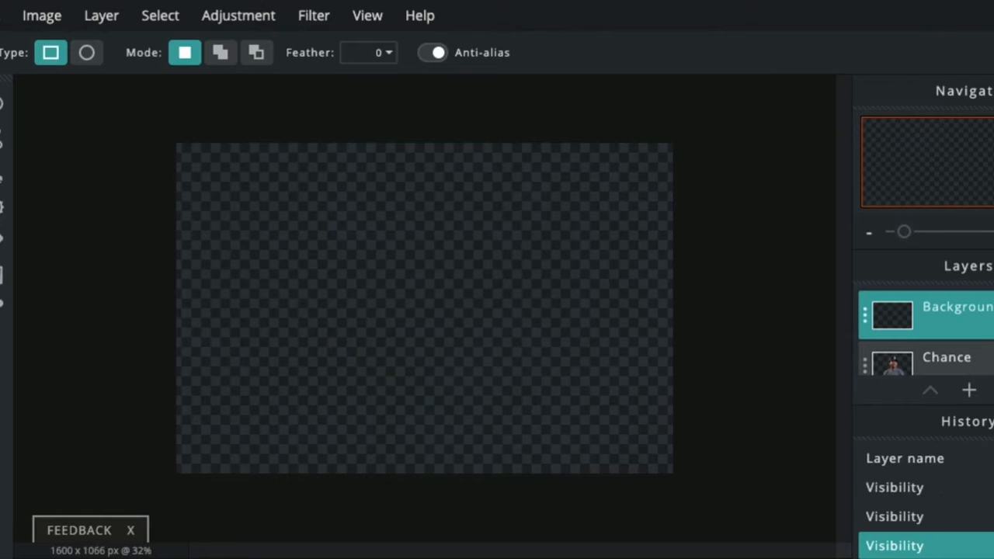
pyautogui.click(993, 359)
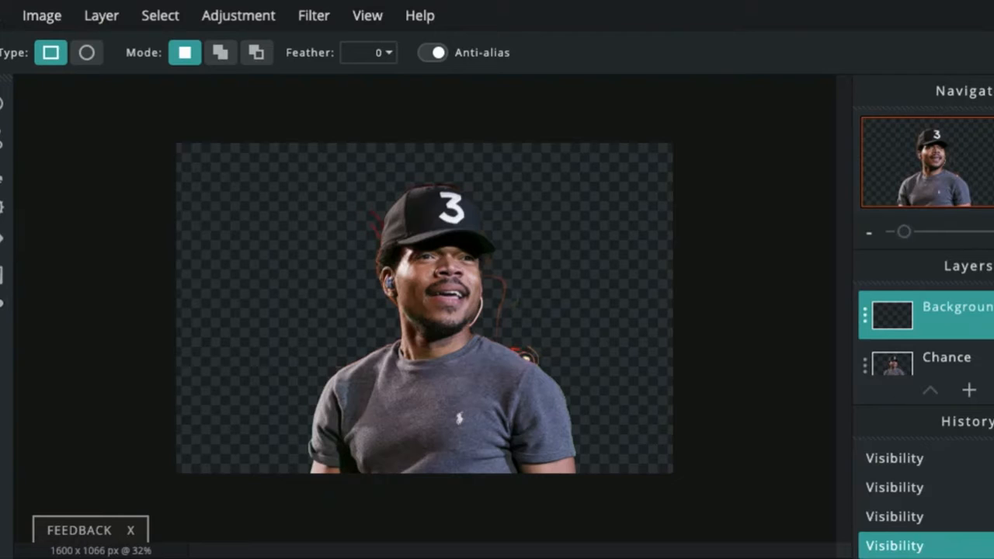
# Fill the empty Background layer with bright green (#12F60B)
pyautogui.click(0, 275)
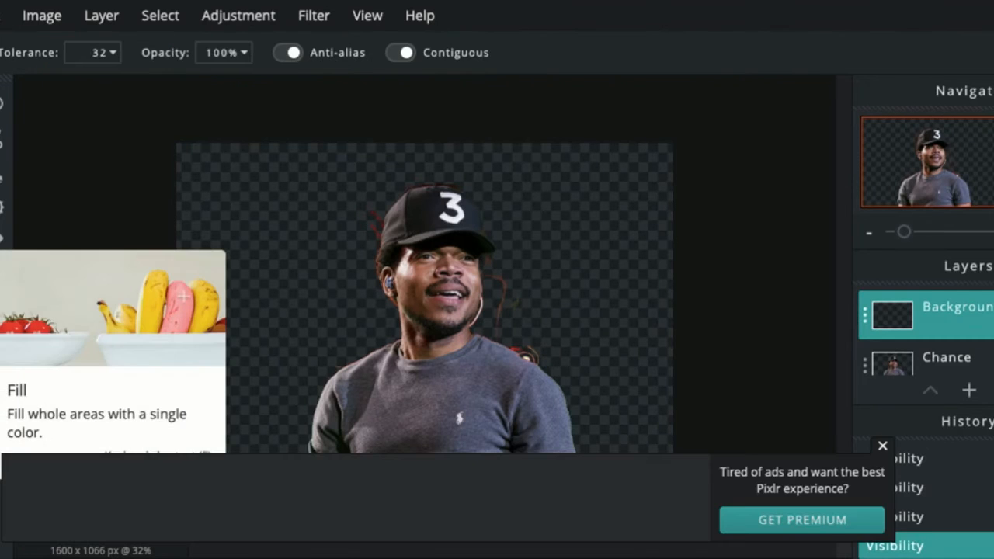
pyautogui.click(883, 446)
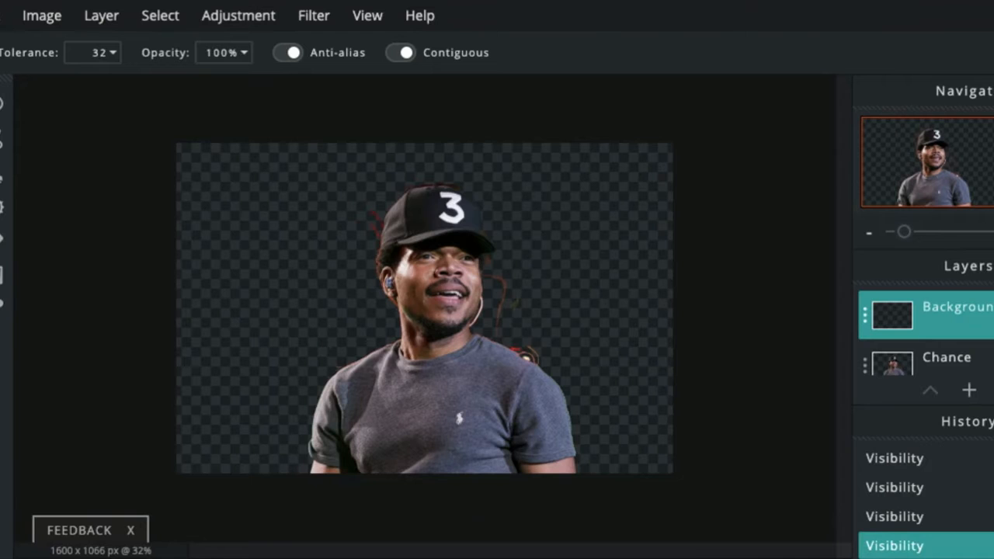
pyautogui.click(0, 342)
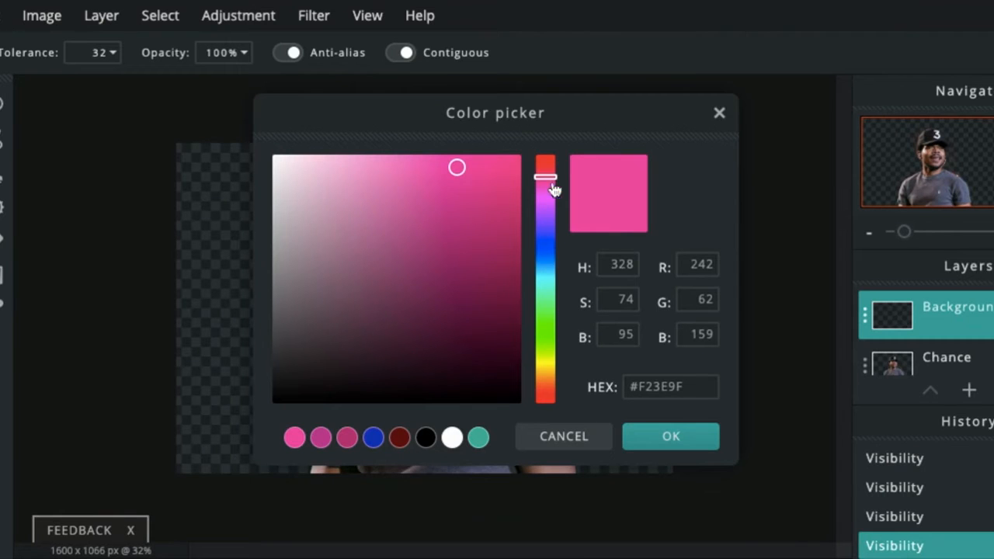
pyautogui.moveTo(547, 186)
pyautogui.mouseDown()
pyautogui.moveTo(547, 338)
pyautogui.moveTo(547, 313)
pyautogui.mouseUp()
pyautogui.click(511, 164)
pyautogui.click(661, 439)
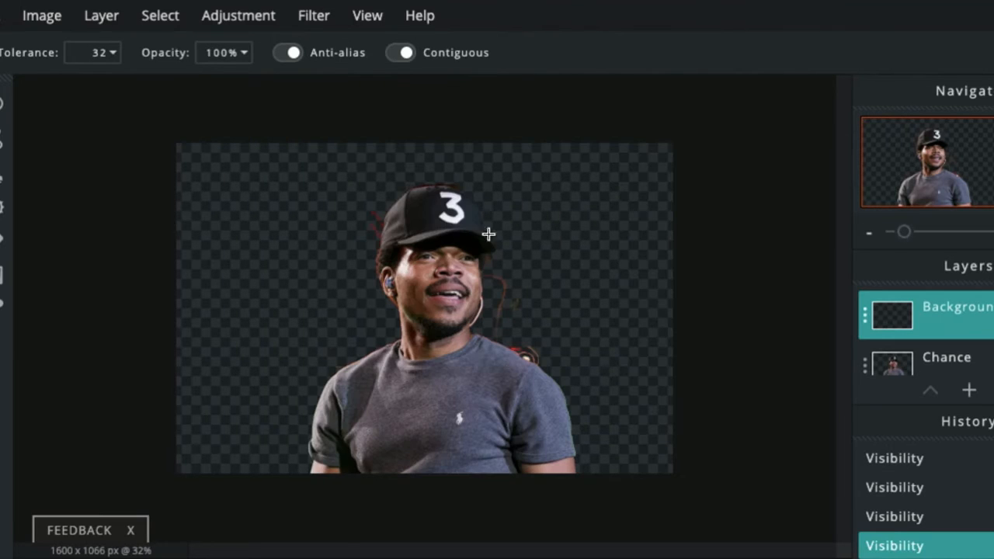
pyautogui.click(252, 265)
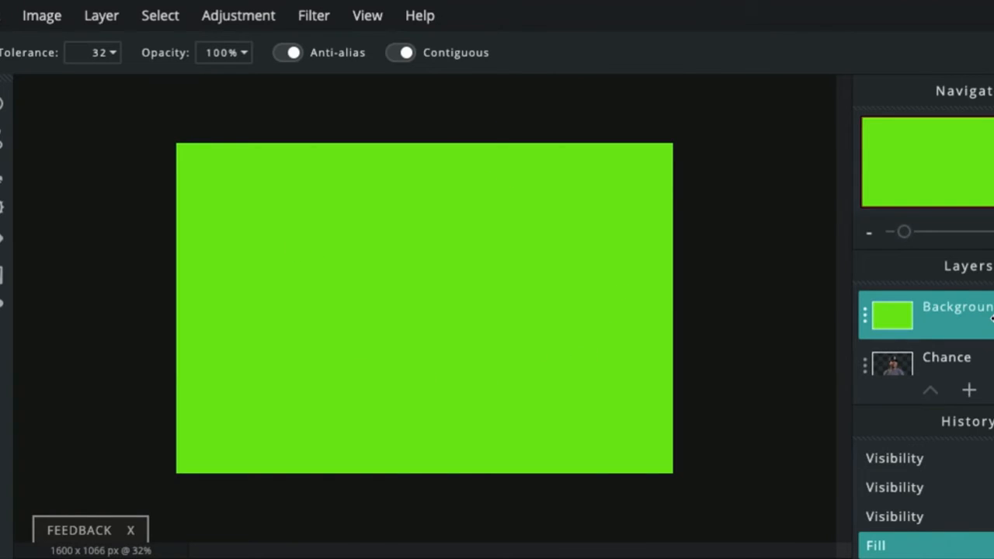
# Move the Chance layer above the Background layer in the layer order
pyautogui.click(987, 360)
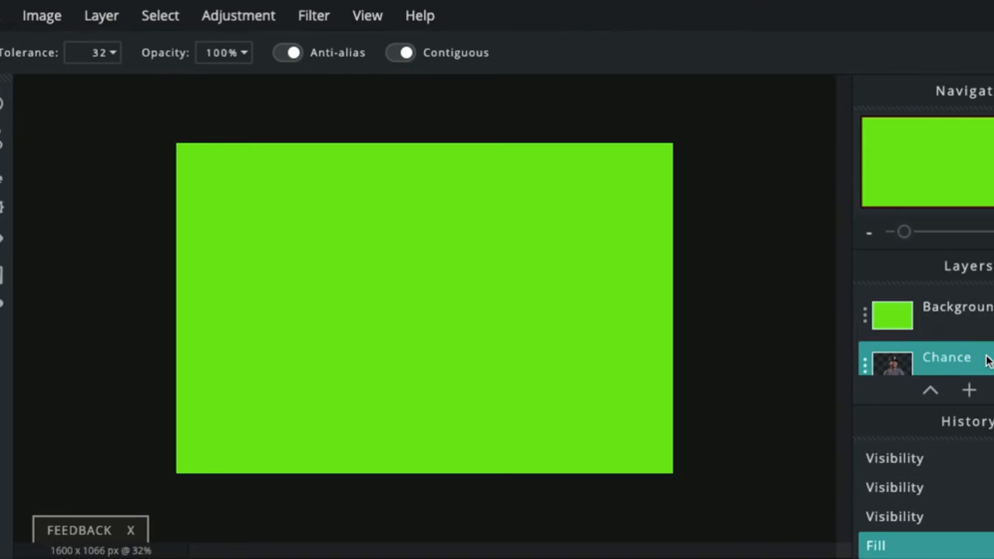
pyautogui.moveTo(988, 361); pyautogui.dragTo(988, 301)
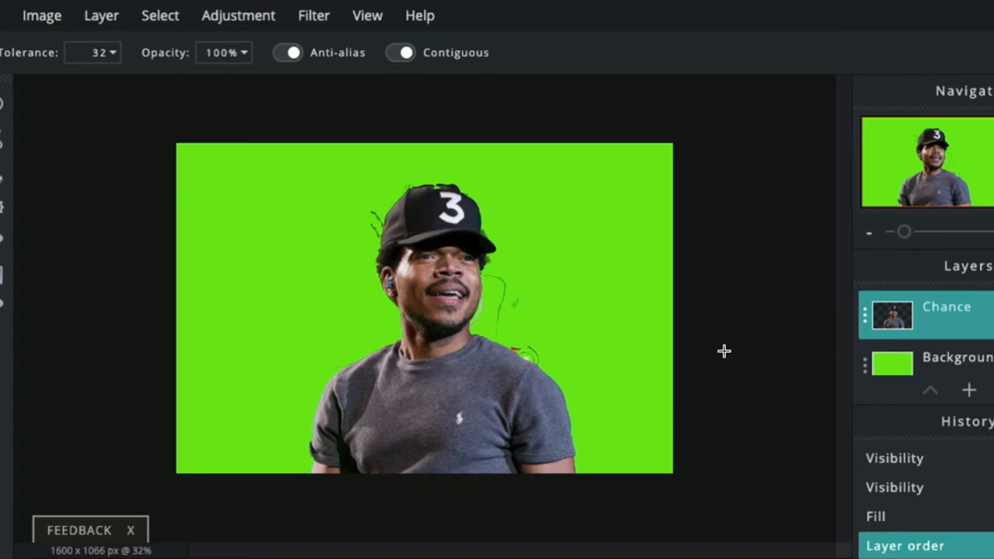
# Fill the Background layer with the dark red swatch colour (#5A0D0D)
pyautogui.click(945, 362)
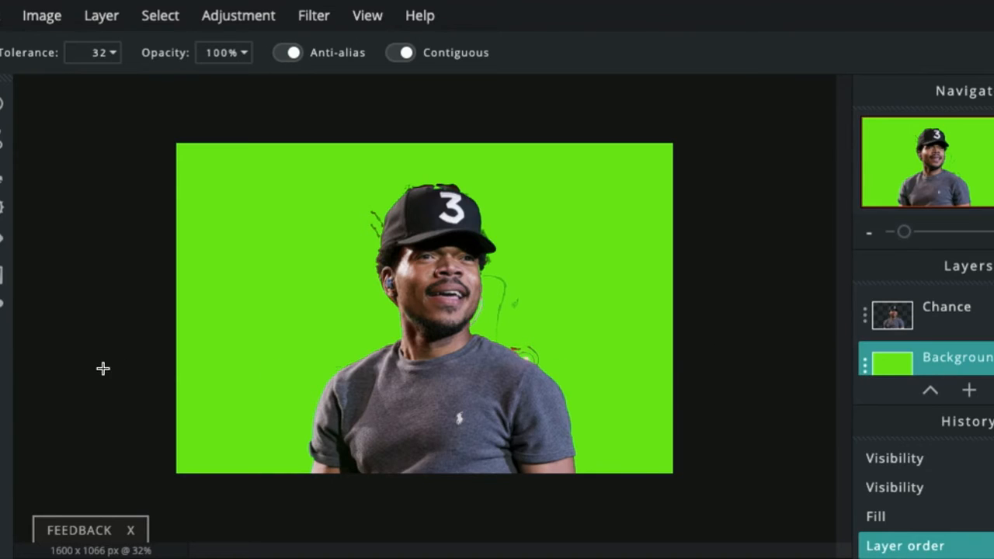
pyautogui.click(2, 336)
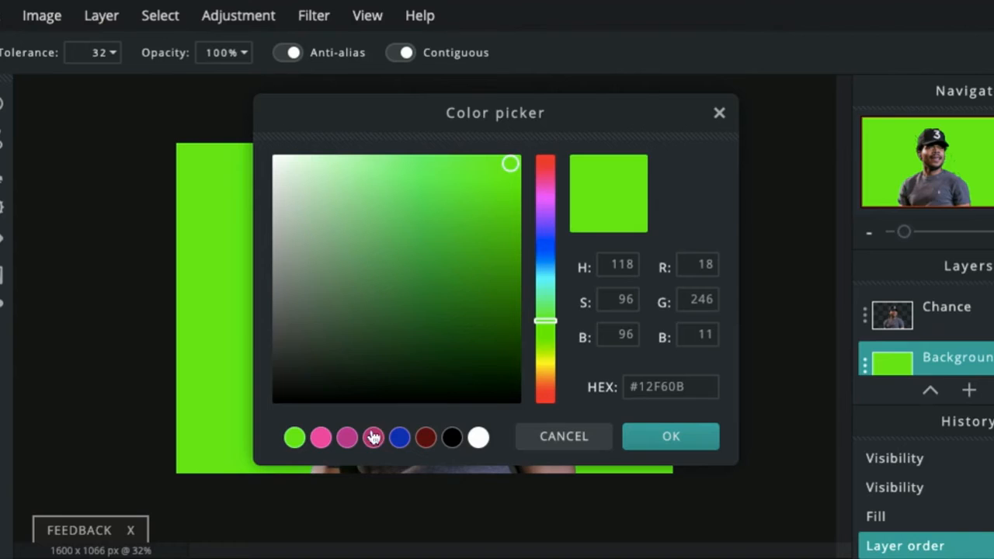
pyautogui.click(424, 438)
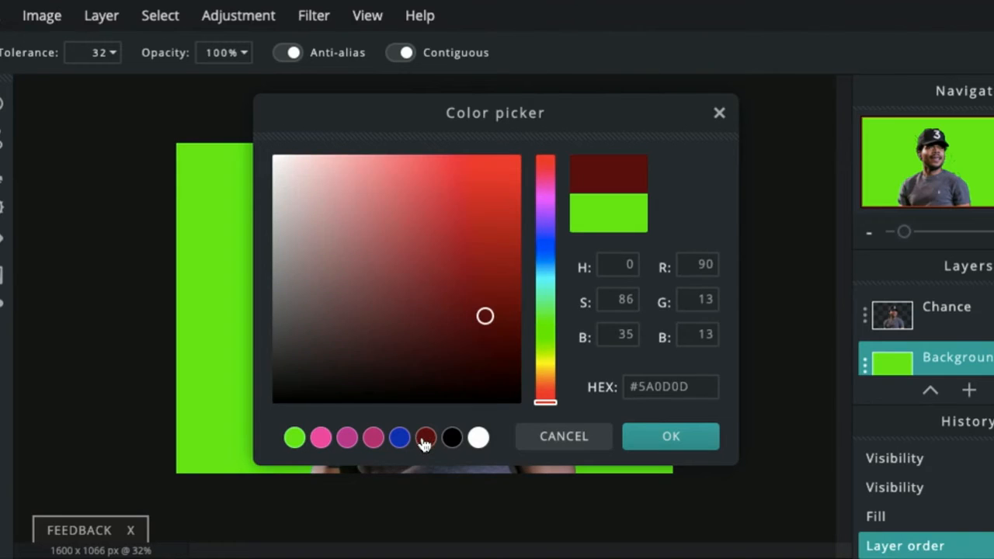
pyautogui.click(685, 439)
pyautogui.click(335, 291)
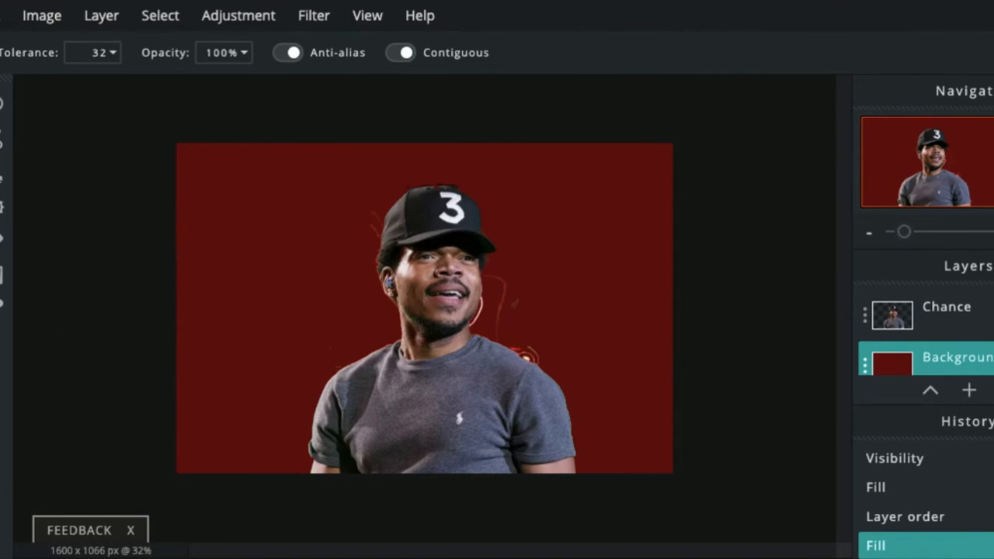
# Try a horizontal linear gradient from dark red to black across the Background layer and undo it
pyautogui.click(3, 278)
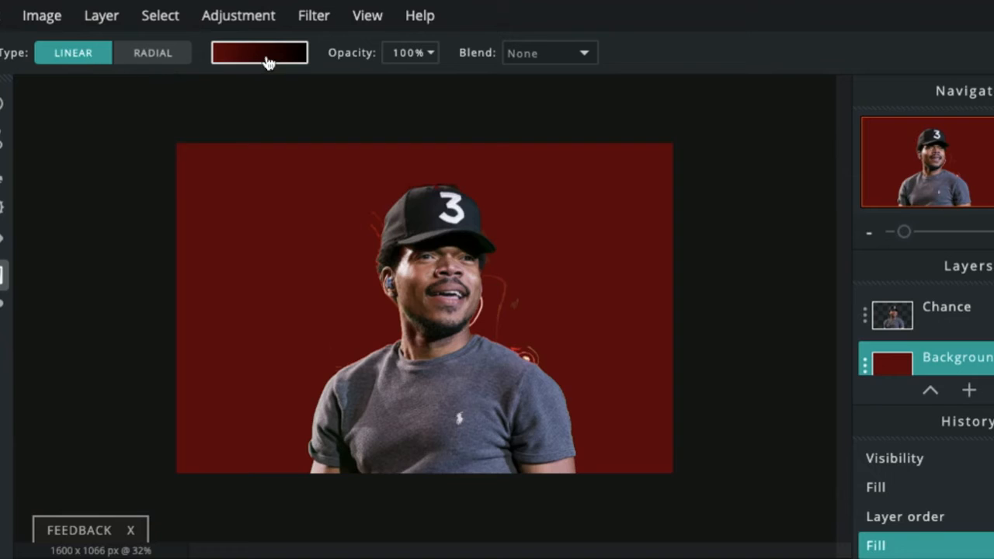
pyautogui.moveTo(220, 213); pyautogui.dragTo(598, 212)
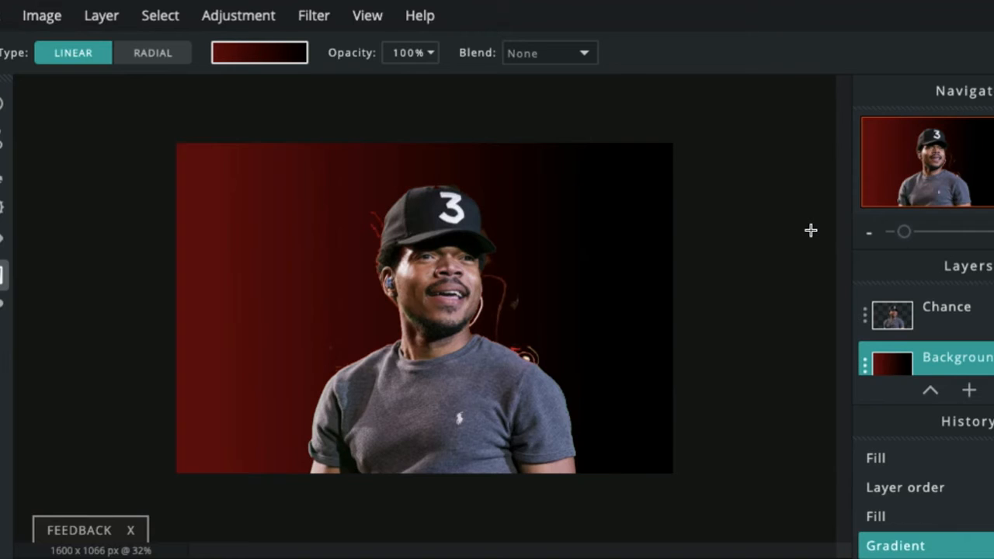
pyautogui.hotkey('ctrl', 'z')
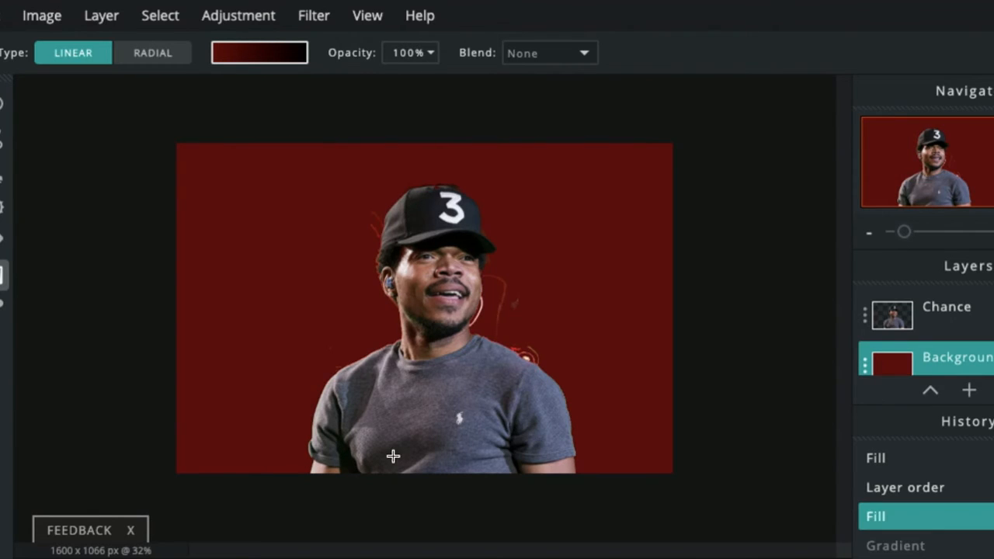
# Try a vertical dark-red-to-black gradient over the full height of the Background layer and undo it
pyautogui.moveTo(391, 458)
pyautogui.mouseDown()
pyautogui.moveTo(392, 186)
pyautogui.moveTo(396, 449)
pyautogui.mouseUp()
pyautogui.hotkey('ctrl', 'z')
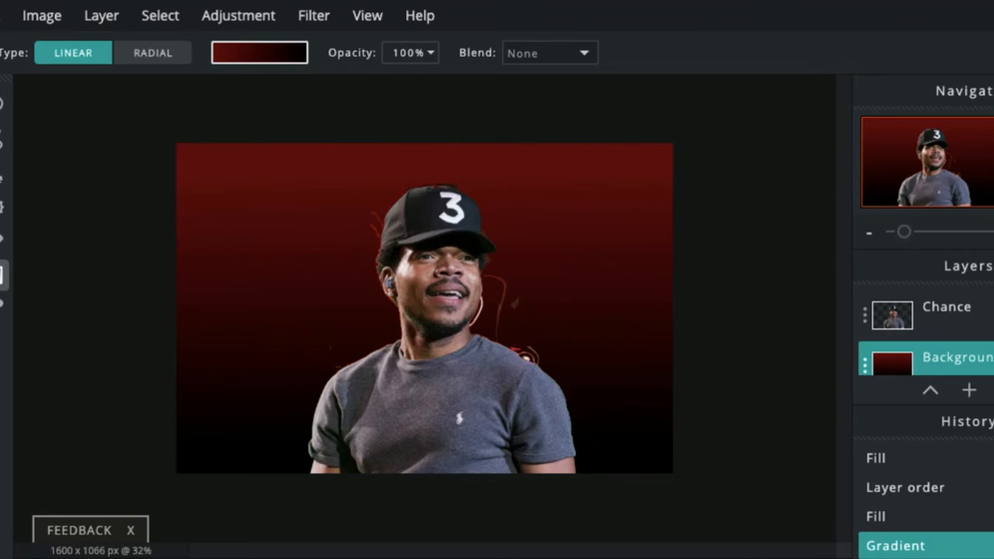
pyautogui.hotkey('ctrl', 'z')
# Try two shorter vertical gradients on the Background layer, one long and one very abrupt, undoing each
pyautogui.moveTo(357, 157); pyautogui.dragTo(358, 368)
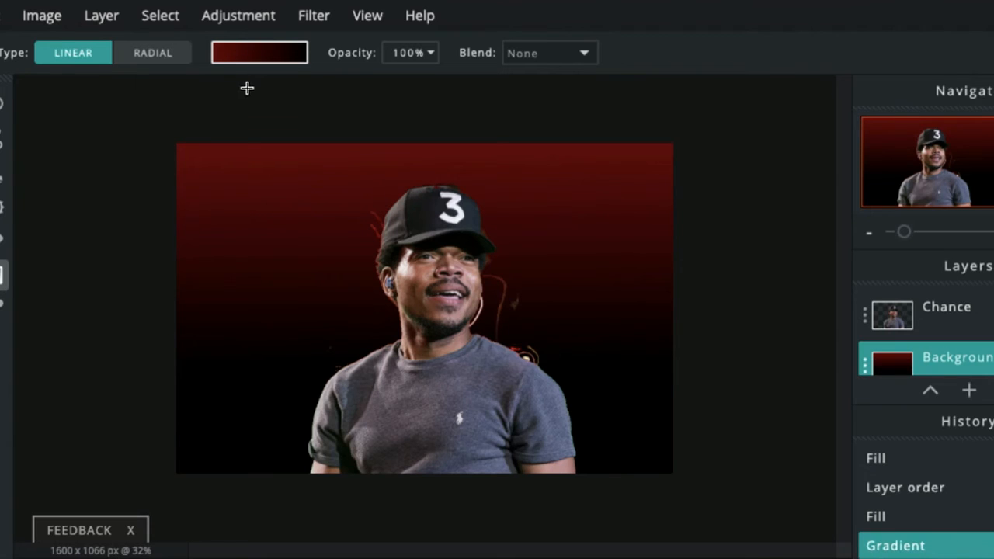
pyautogui.hotkey('ctrl', 'z')
pyautogui.moveTo(305, 203); pyautogui.dragTo(305, 243)
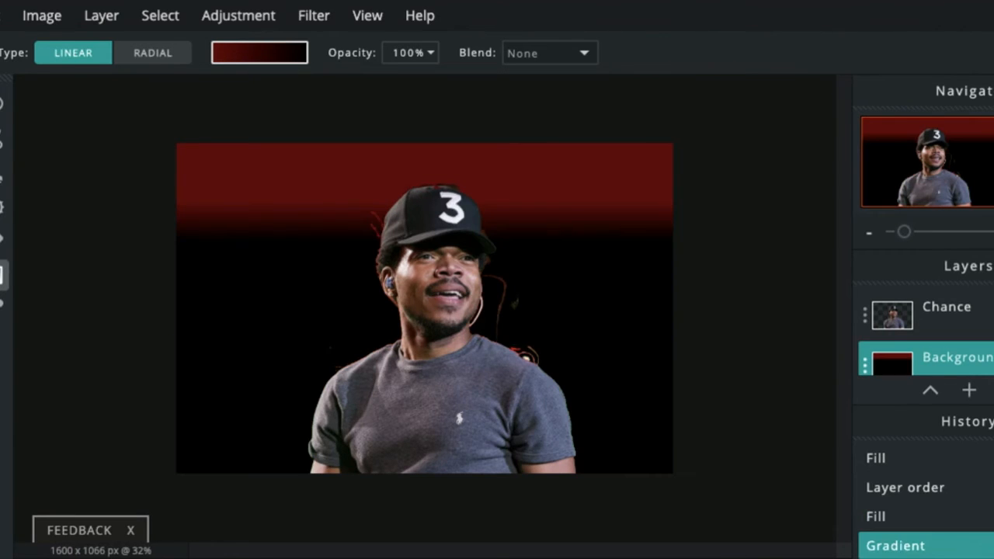
pyautogui.hotkey('ctrl', 'z')
# Apply a vertical linear gradient to the Background layer, fading from dark red at cap height to black near shoulder height
pyautogui.moveTo(295, 193); pyautogui.dragTo(296, 349)
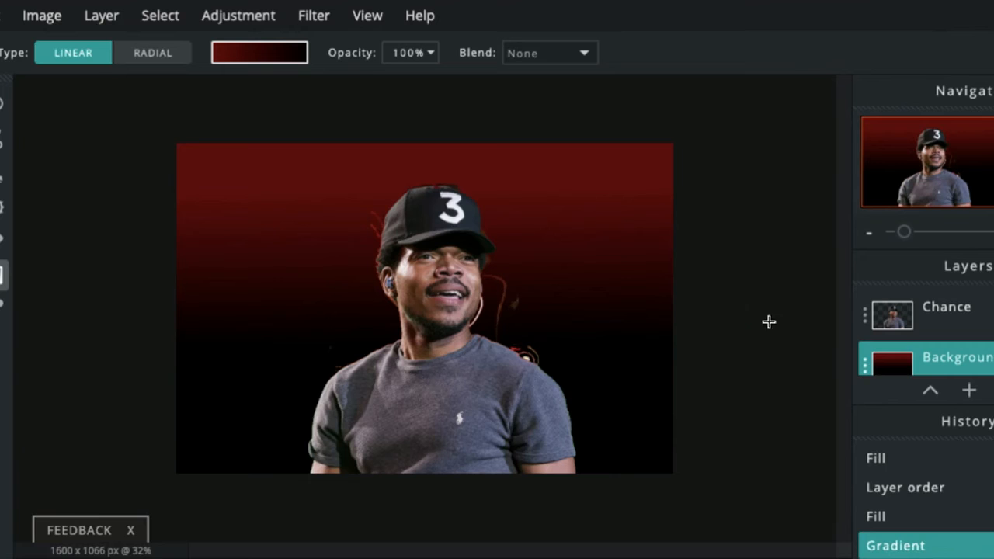
pyautogui.scroll(-2, 767, 322)
pyautogui.scroll(4, 767, 322)
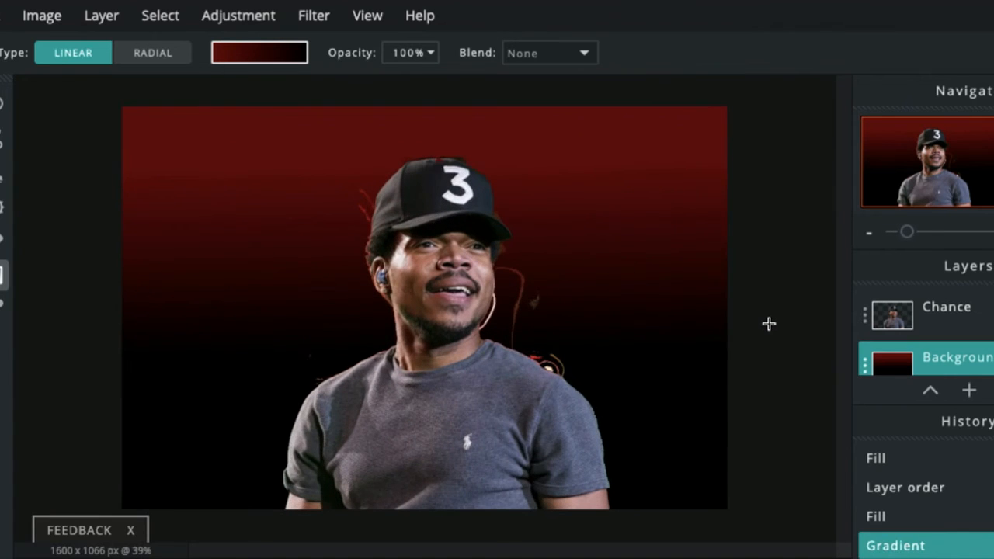
# Add the city skyline photo as an image layer and enlarge it from the canvas's upper-left corner to cover the whole canvas
pyautogui.click(970, 391)
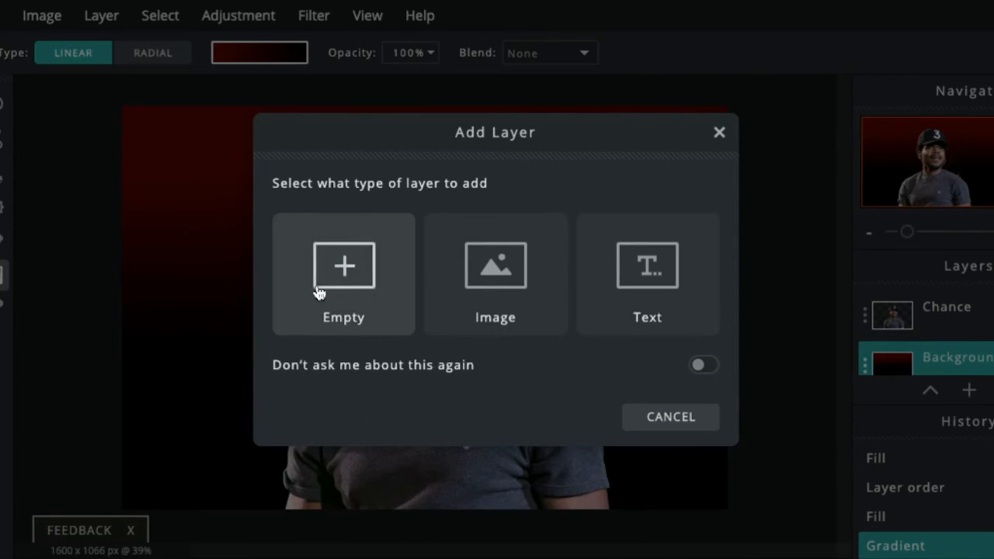
pyautogui.click(501, 271)
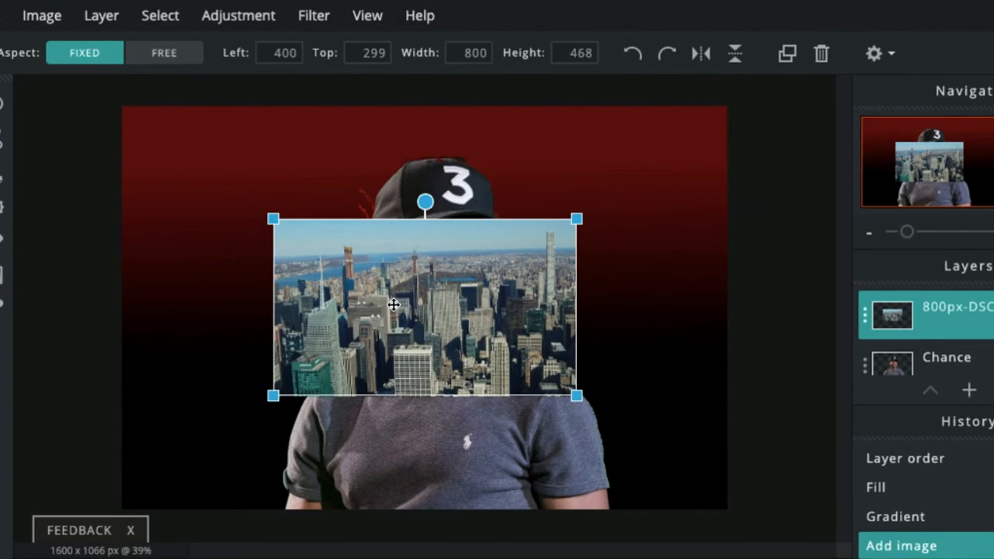
pyautogui.moveTo(391, 304); pyautogui.dragTo(240, 191)
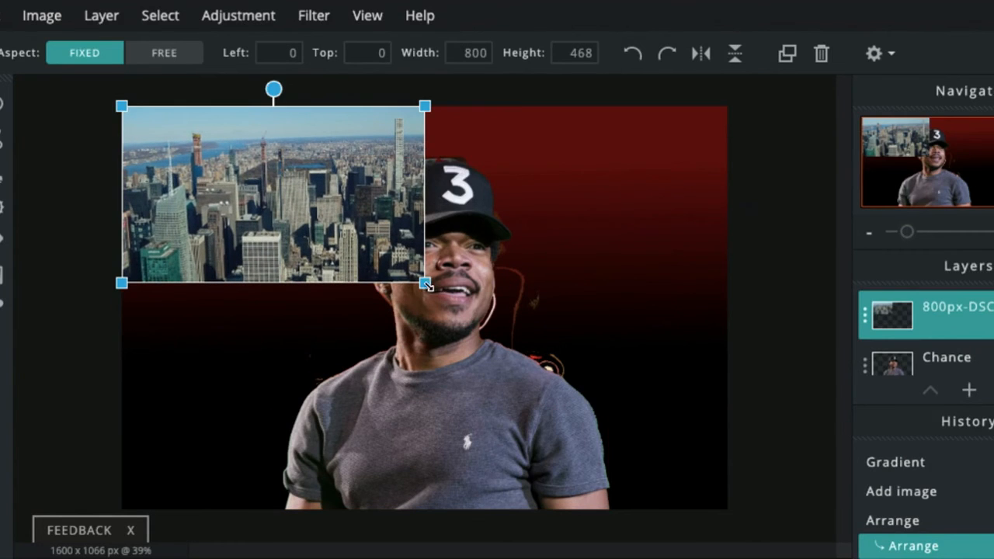
pyautogui.moveTo(426, 282); pyautogui.dragTo(812, 511)
pyautogui.moveTo(617, 399)
pyautogui.mouseDown()
pyautogui.moveTo(574, 398)
pyautogui.moveTo(615, 399)
pyautogui.mouseUp()
pyautogui.click(789, 256)
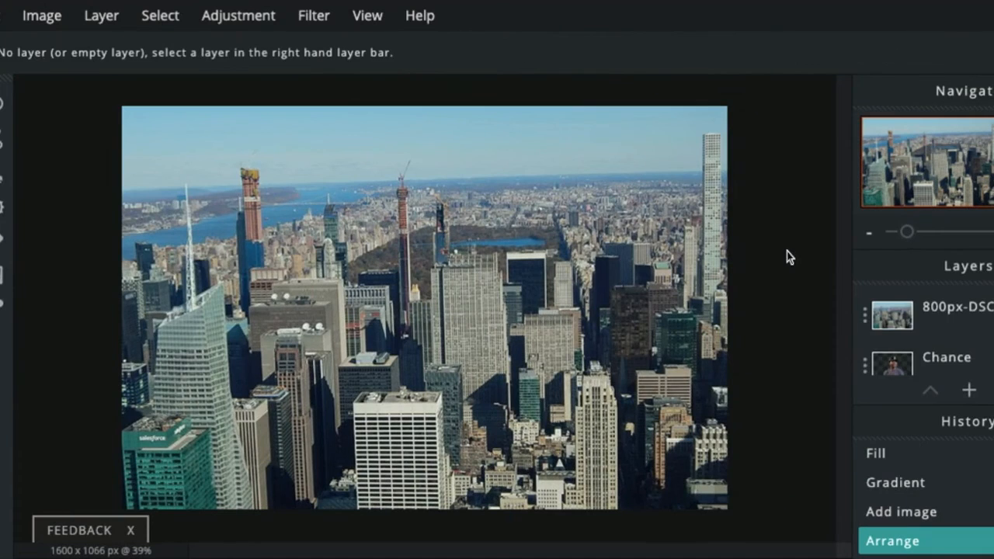
# Try the portrait layer above the city skyline photo layer, and move the skyline photo back to the top of the layer stack
pyautogui.moveTo(963, 370)
pyautogui.mouseDown()
pyautogui.moveTo(963, 314)
pyautogui.moveTo(965, 372)
pyautogui.mouseUp()
pyautogui.click(808, 264)
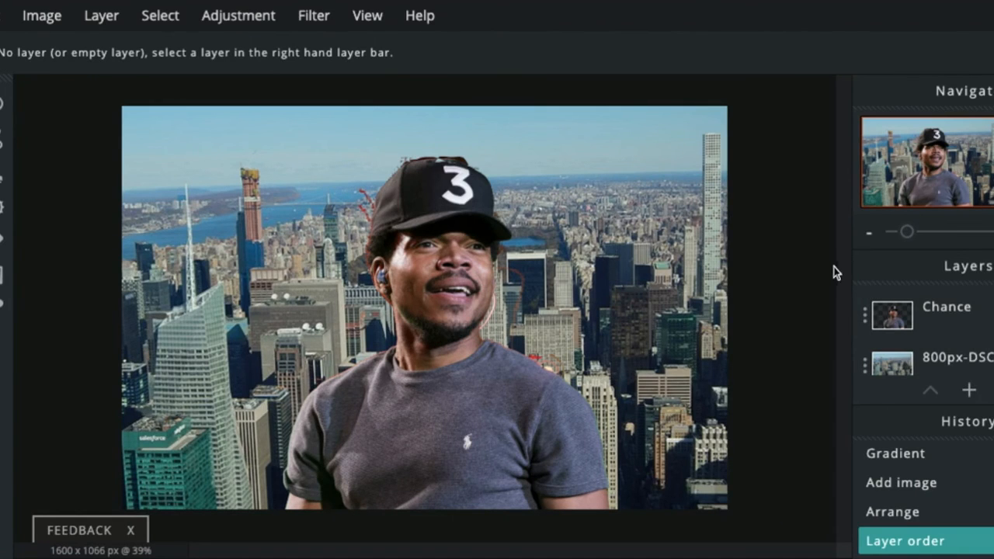
pyautogui.moveTo(935, 363); pyautogui.dragTo(897, 316)
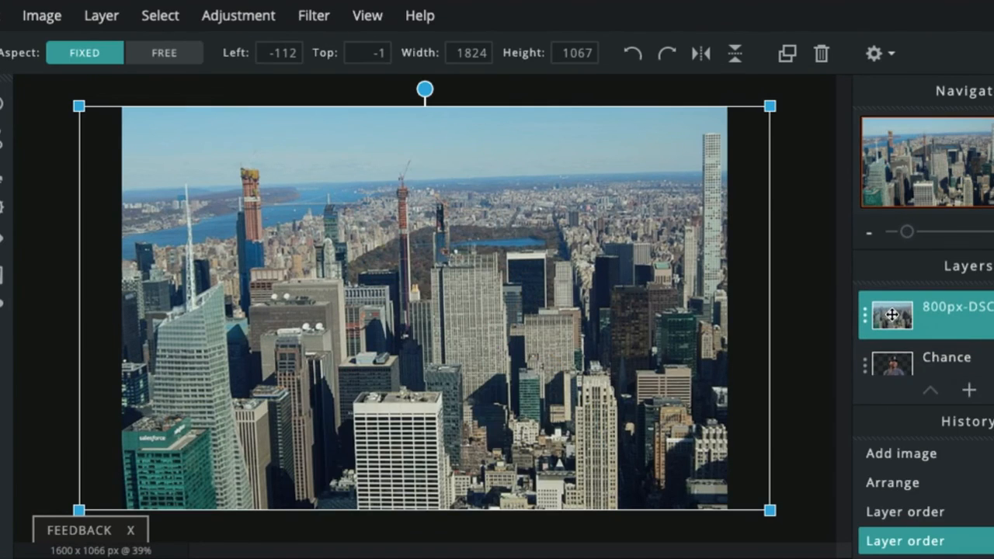
# Set the skyline photo layer's blend mode to Multiply with its transparency at 100, and deselect the layer
pyautogui.click(893, 314)
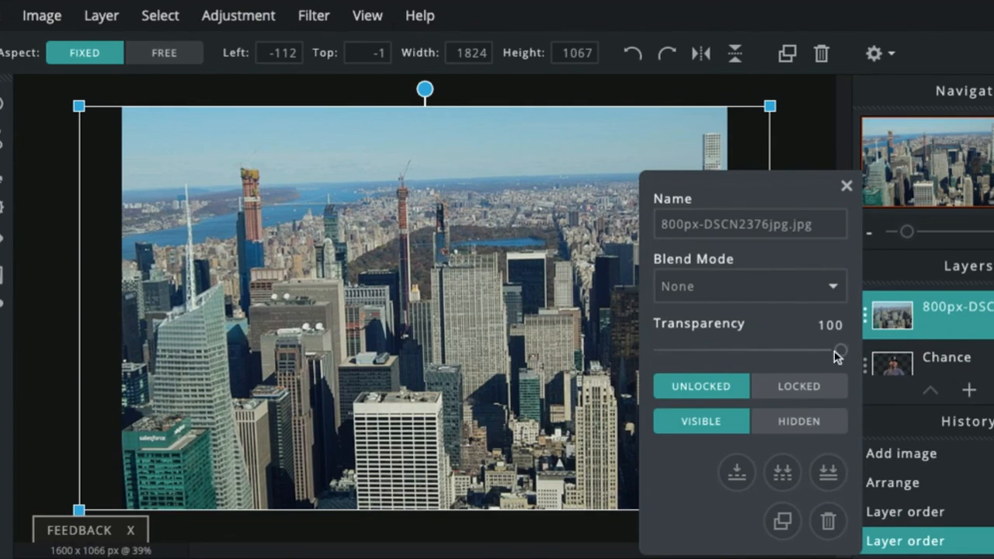
pyautogui.moveTo(844, 355)
pyautogui.mouseDown()
pyautogui.moveTo(734, 350)
pyautogui.moveTo(841, 350)
pyautogui.mouseUp()
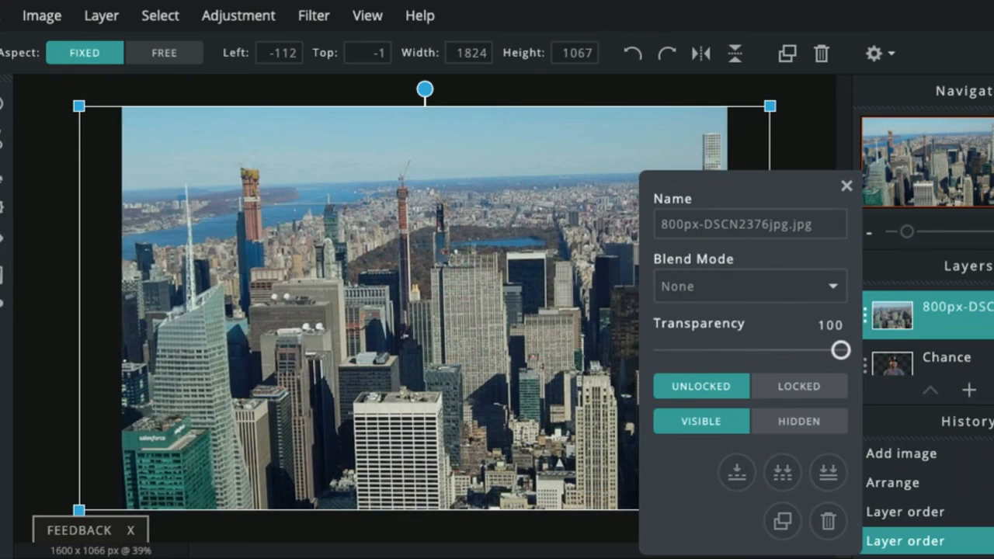
pyautogui.click(837, 291)
pyautogui.click(792, 306)
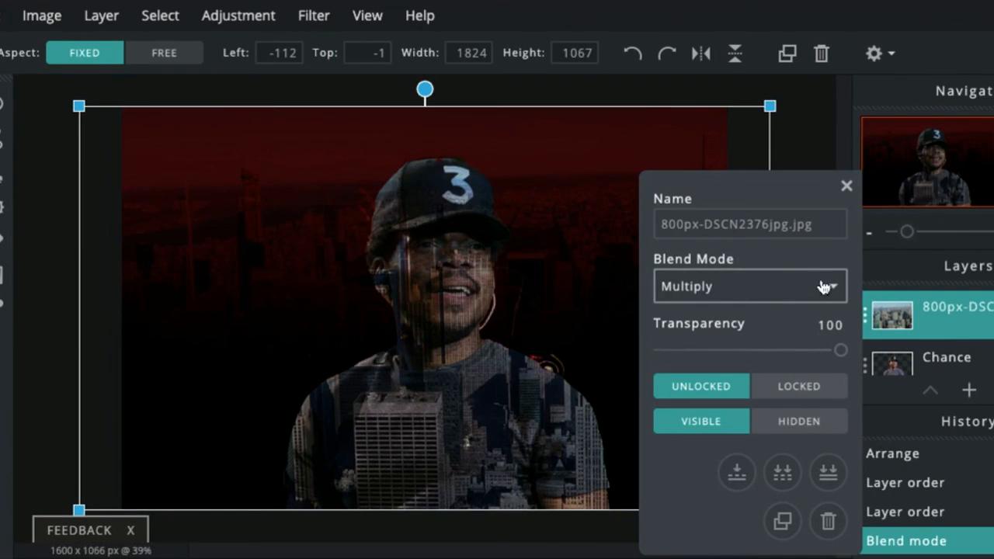
pyautogui.click(846, 186)
pyautogui.click(811, 340)
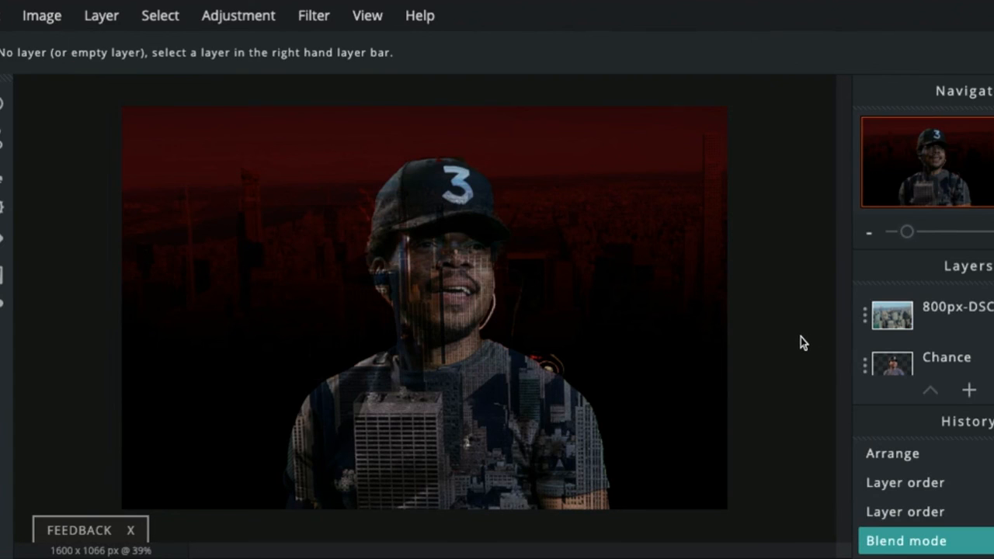
# Hide the skyline photo layer, and switch the Background layer's visibility off and back on
pyautogui.scroll(-5, 801, 337)
pyautogui.scroll(7, 801, 337)
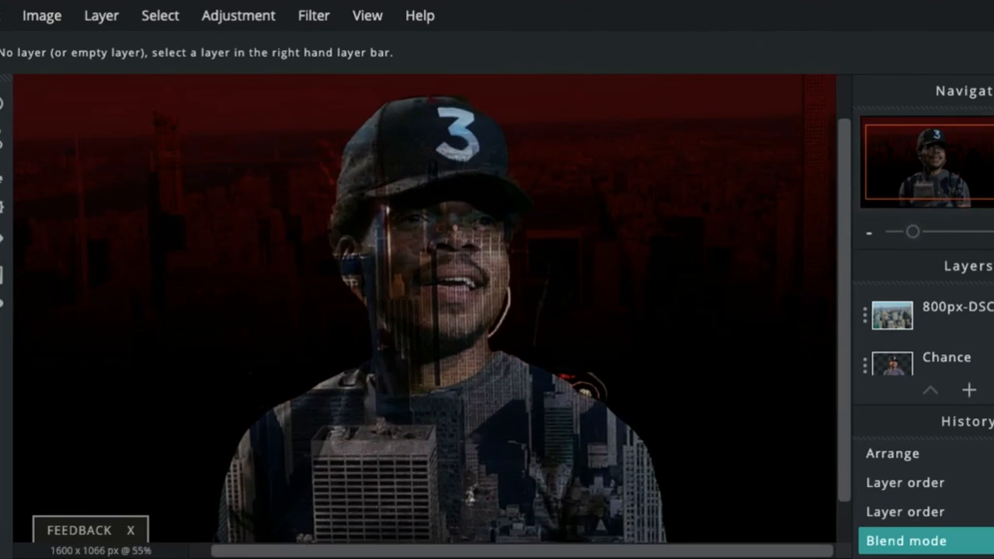
pyautogui.scroll(-4, 823, 341)
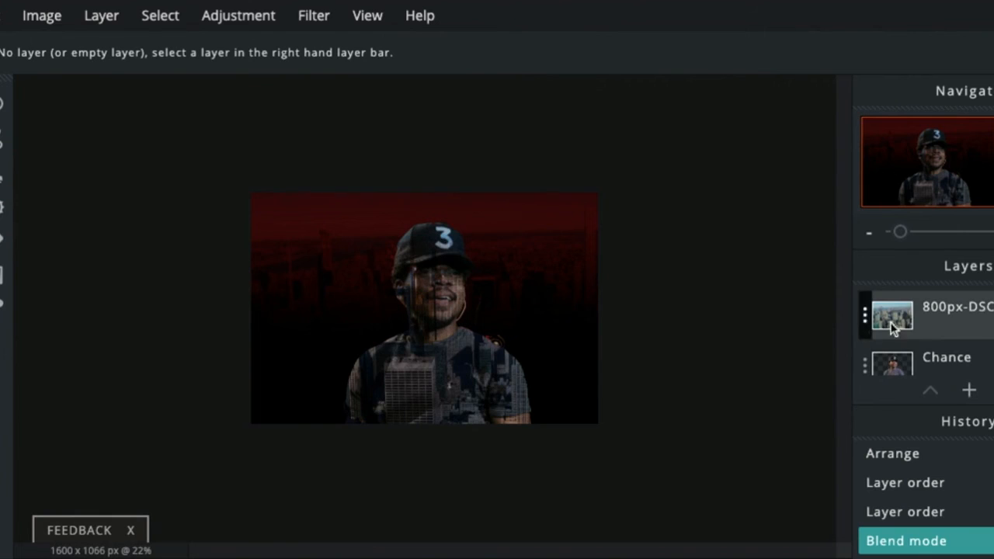
pyautogui.click(992, 314)
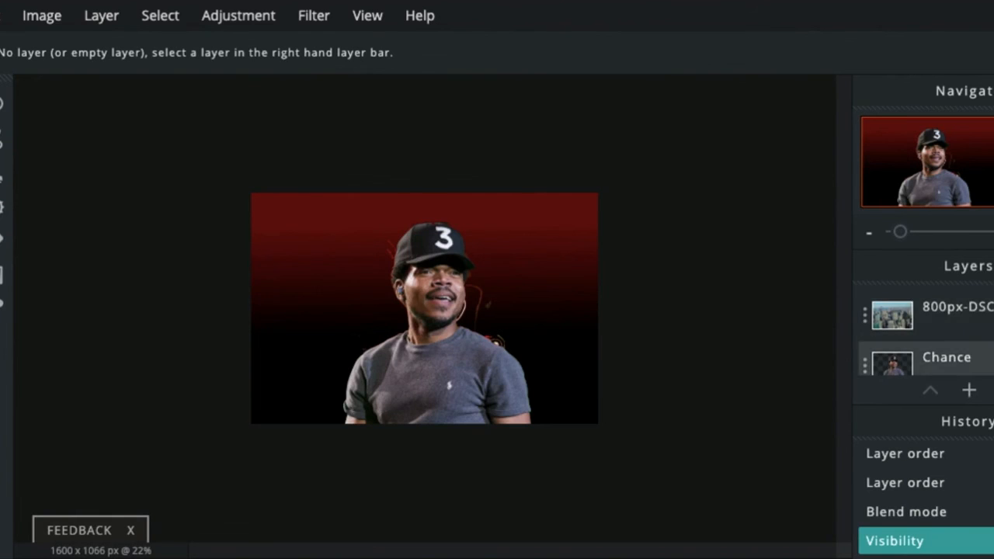
pyautogui.scroll(-2, 924, 334)
pyautogui.click(992, 344)
pyautogui.click(993, 344)
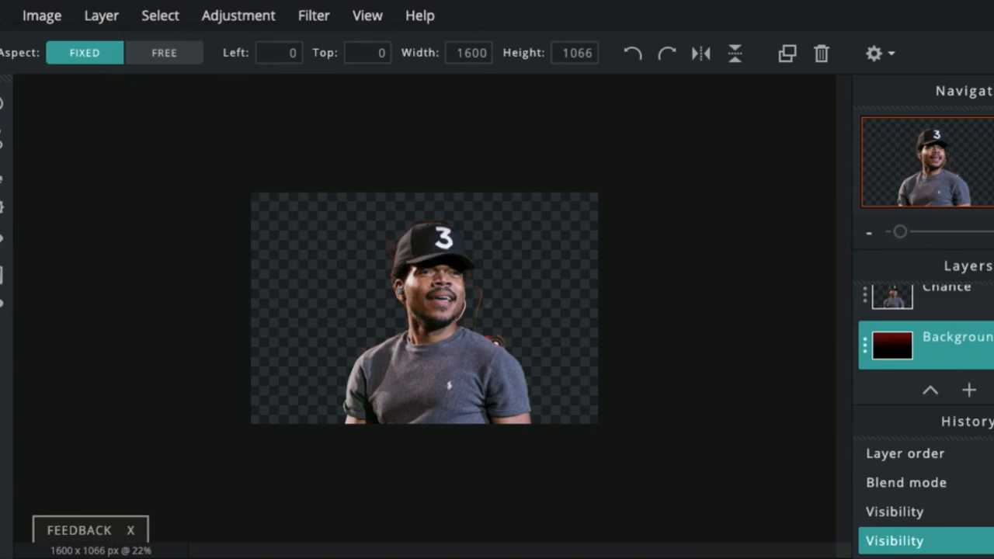
pyautogui.click(992, 344)
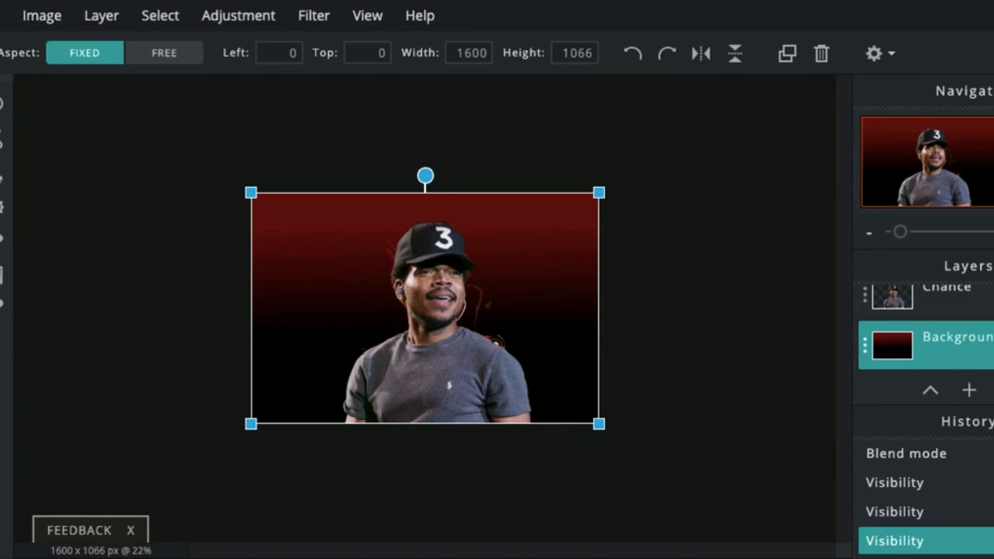
# Show the skyline photo layer again, and toggle the Background layer off and on to compare the Multiply blend
pyautogui.scroll(2, 924, 334)
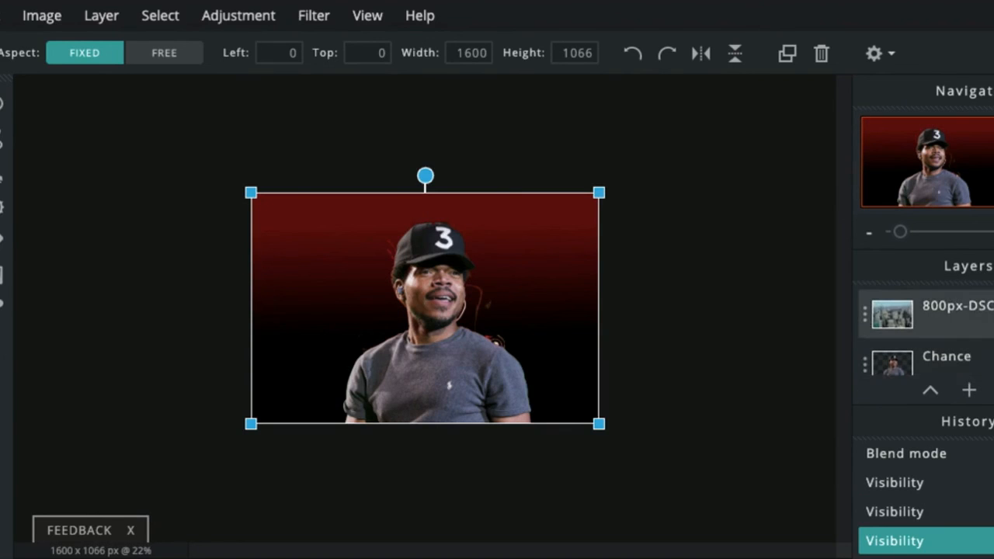
pyautogui.click(993, 313)
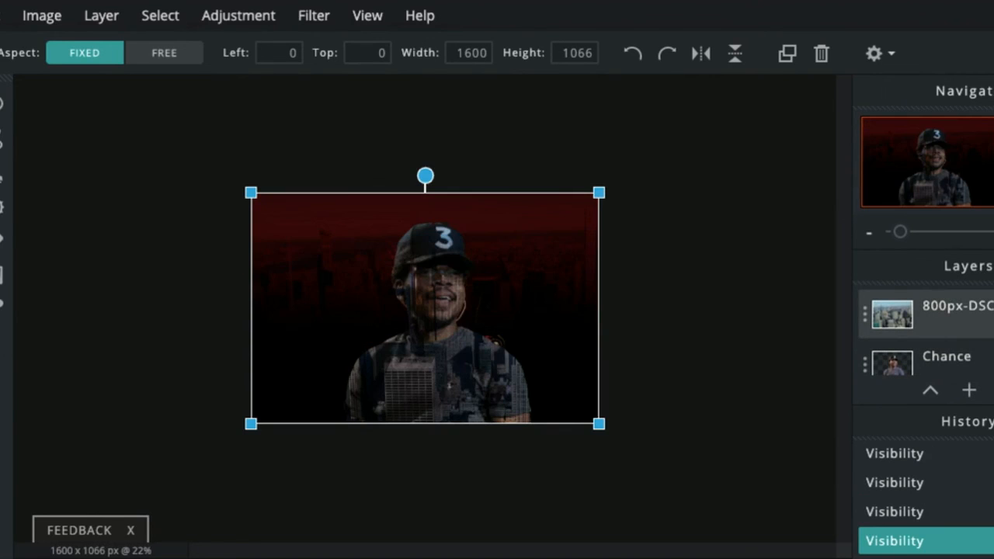
pyautogui.scroll(-2, 924, 334)
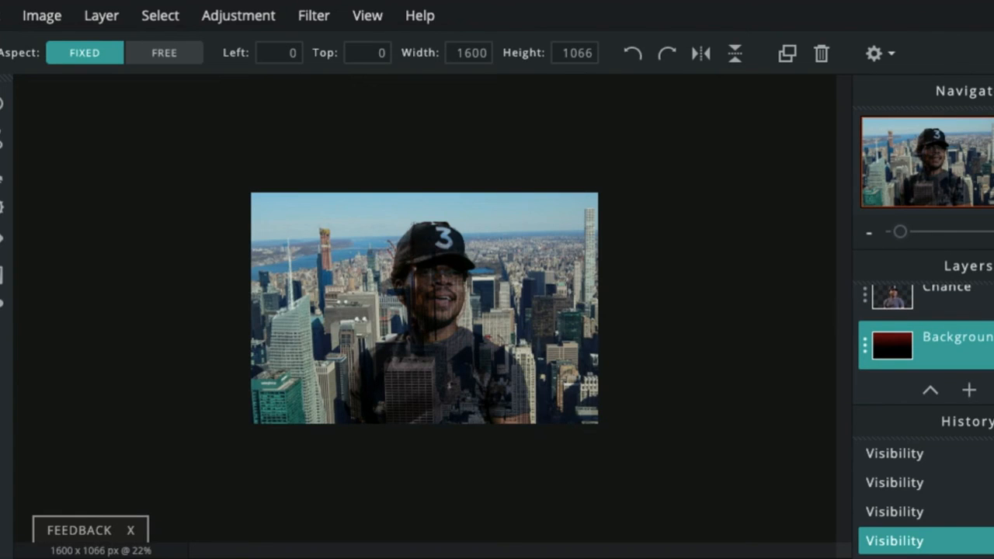
pyautogui.scroll(2, 924, 334)
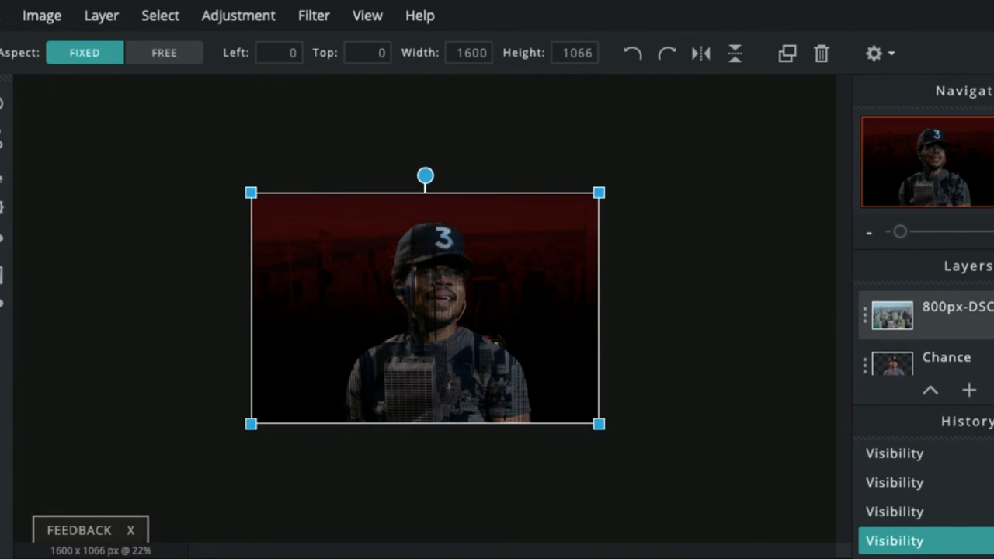